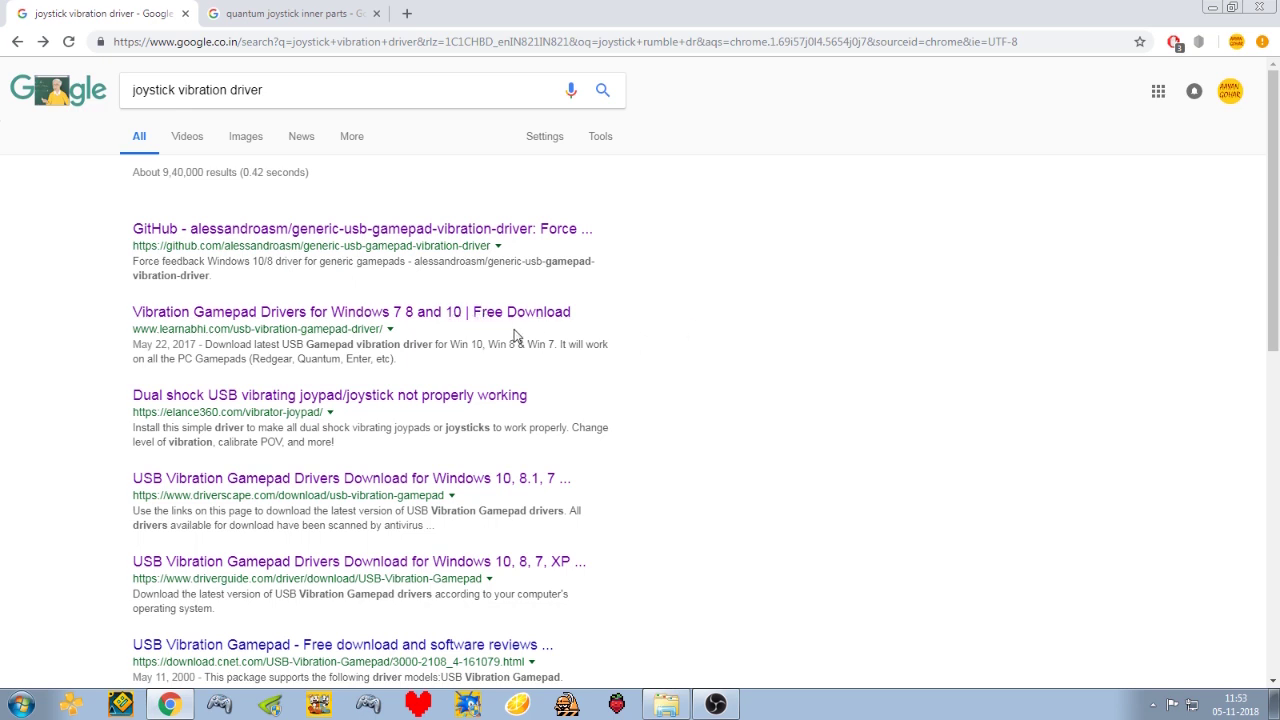
# Open the learnabhi.com 'Vibration Gamepad Drivers' article from the search results
pyautogui.scroll(-1, 620, 413)
pyautogui.scroll(-2, 620, 413)
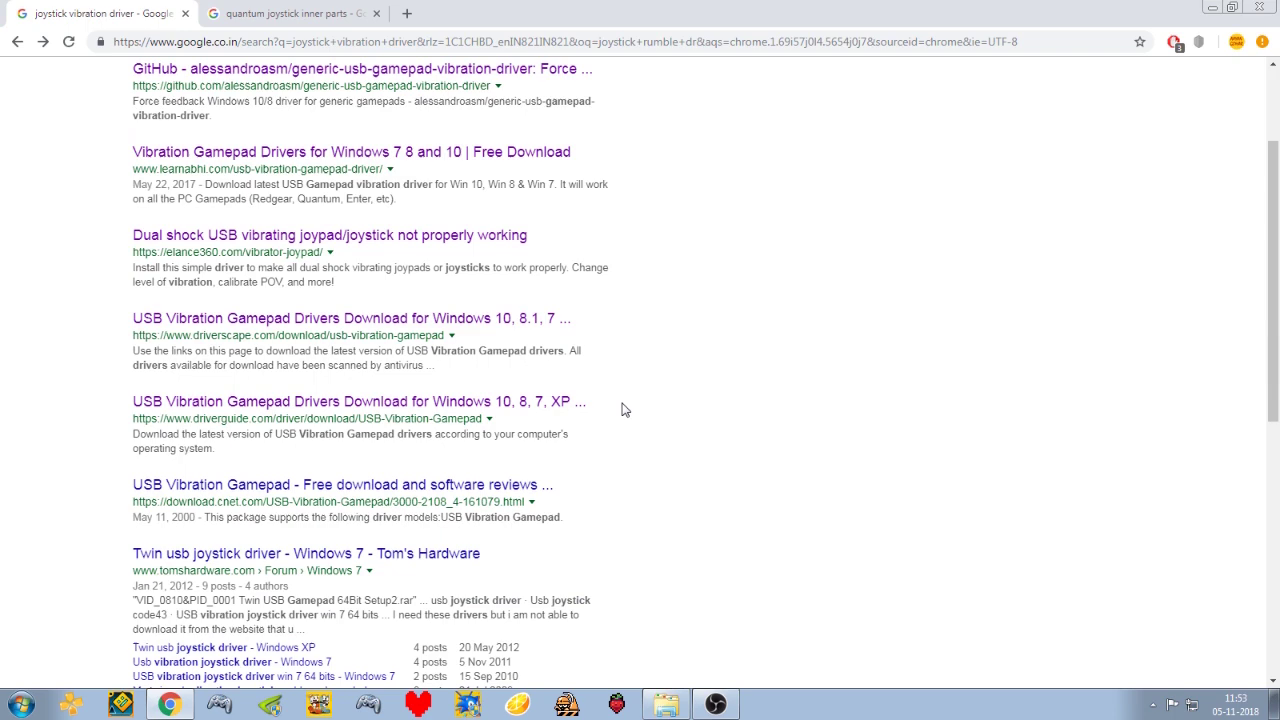
pyautogui.scroll(-1, 605, 390)
pyautogui.scroll(2, 440, 327)
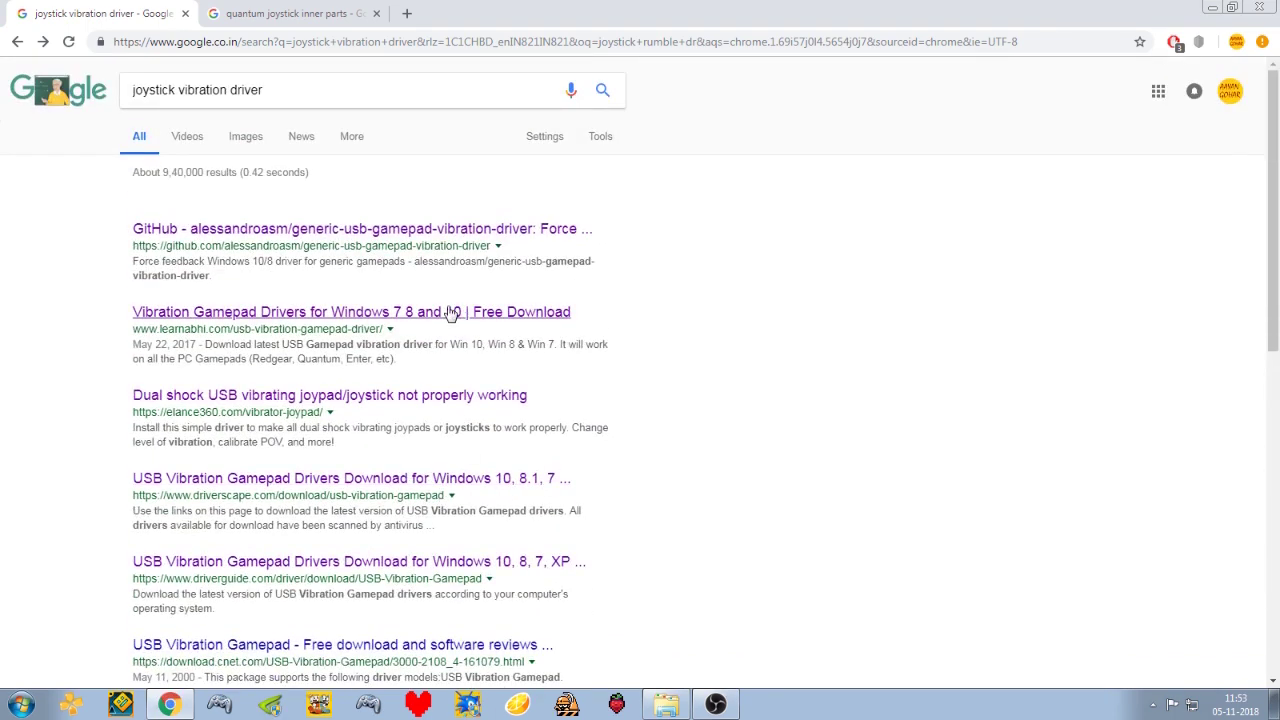
pyautogui.click(274, 320)
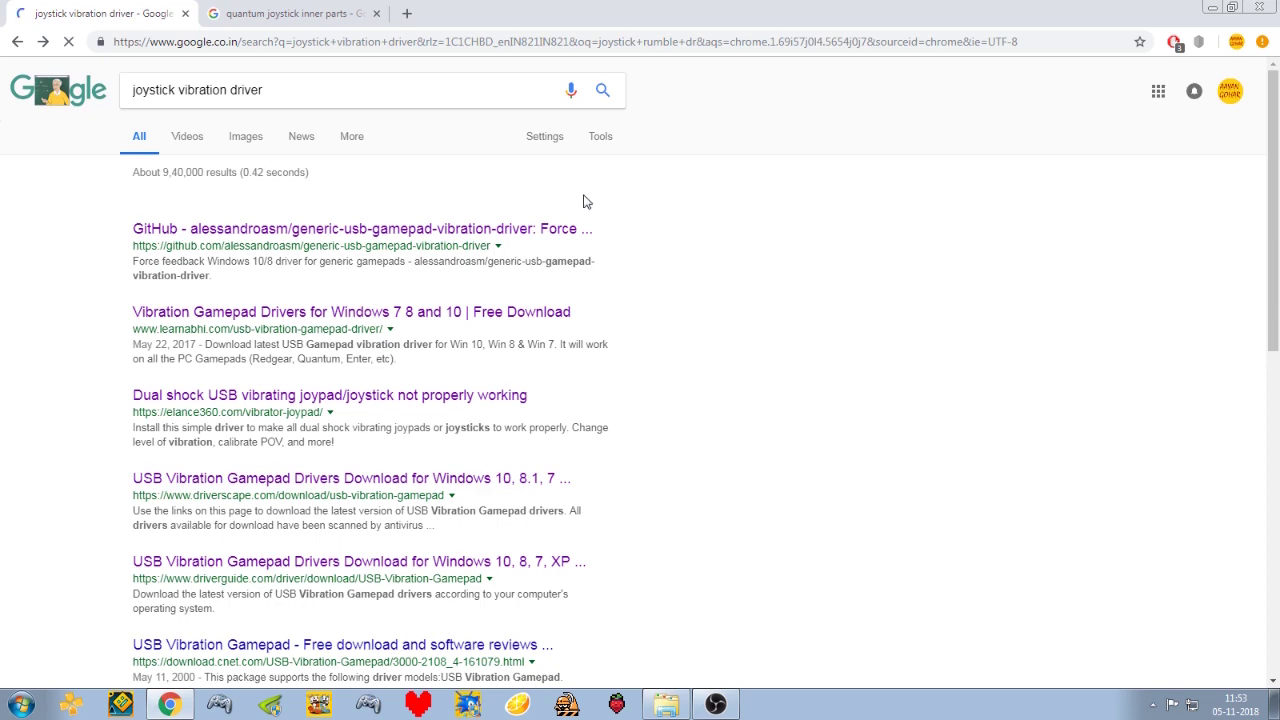
# Start downloading the Speedlink Strike Gamepad Driver zip with the article's red DOWNLOAD button
pyautogui.scroll(-2, 607, 365)
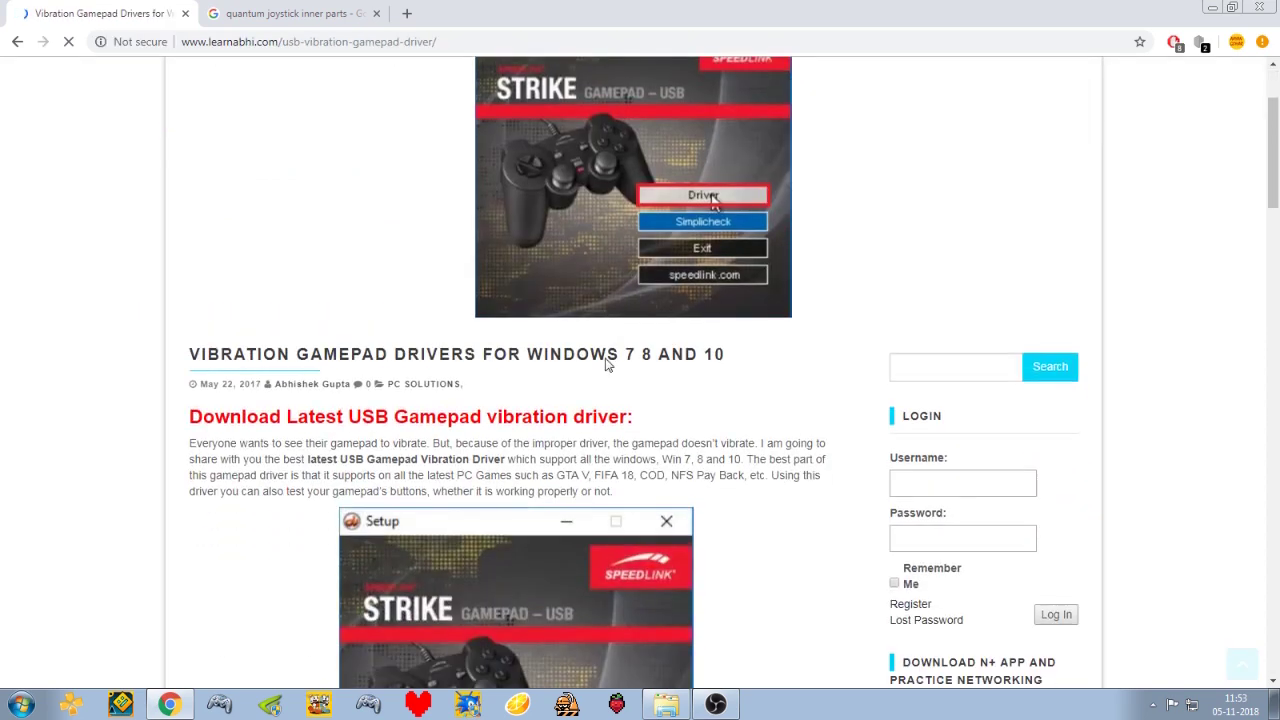
pyautogui.scroll(-2, 607, 365)
pyautogui.scroll(-2, 607, 365)
pyautogui.scroll(-2, 607, 365)
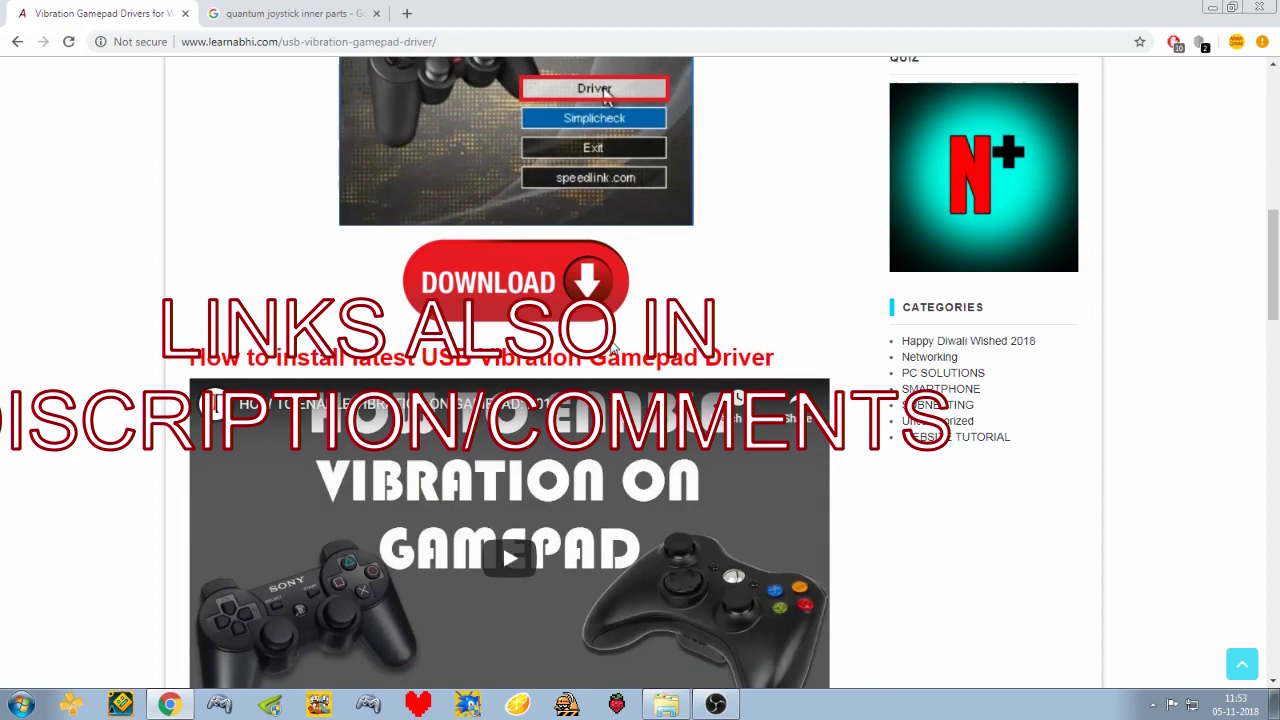
pyautogui.scroll(-4, 607, 365)
pyautogui.scroll(-4, 607, 365)
pyautogui.scroll(-5, 605, 510)
pyautogui.scroll(7, 605, 510)
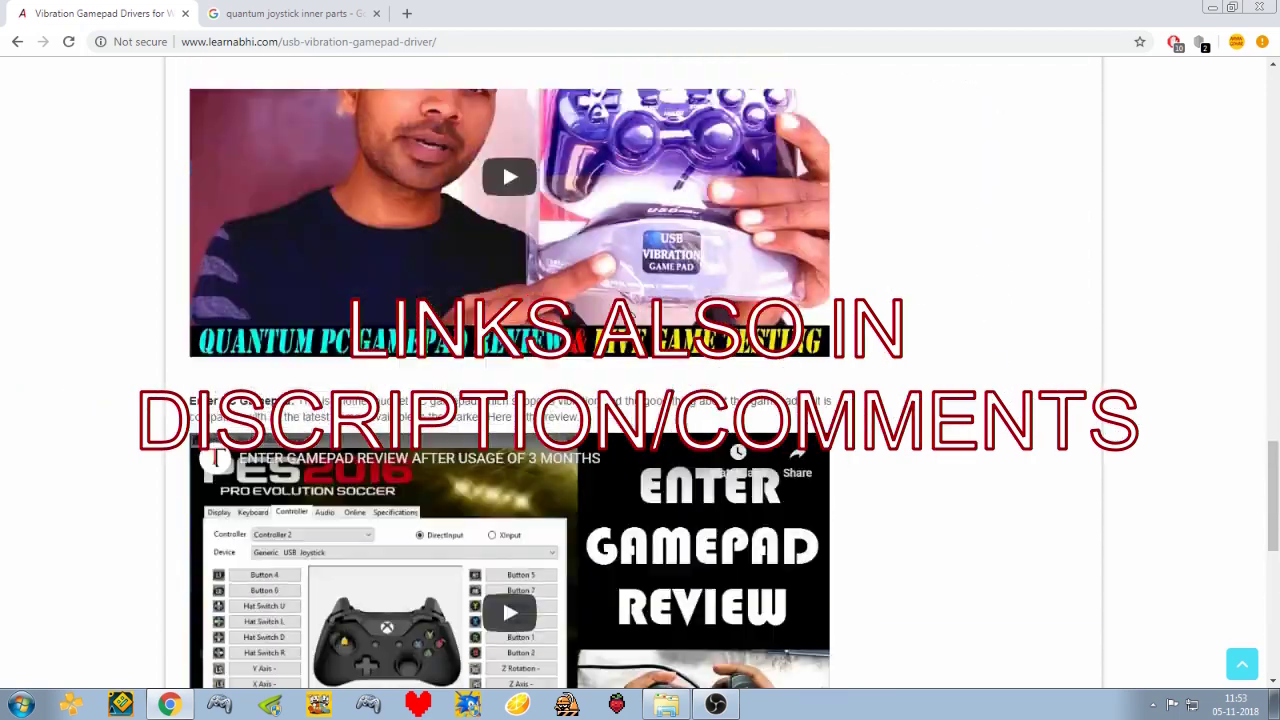
pyautogui.scroll(7, 605, 510)
pyautogui.scroll(6, 605, 510)
pyautogui.scroll(-2, 550, 520)
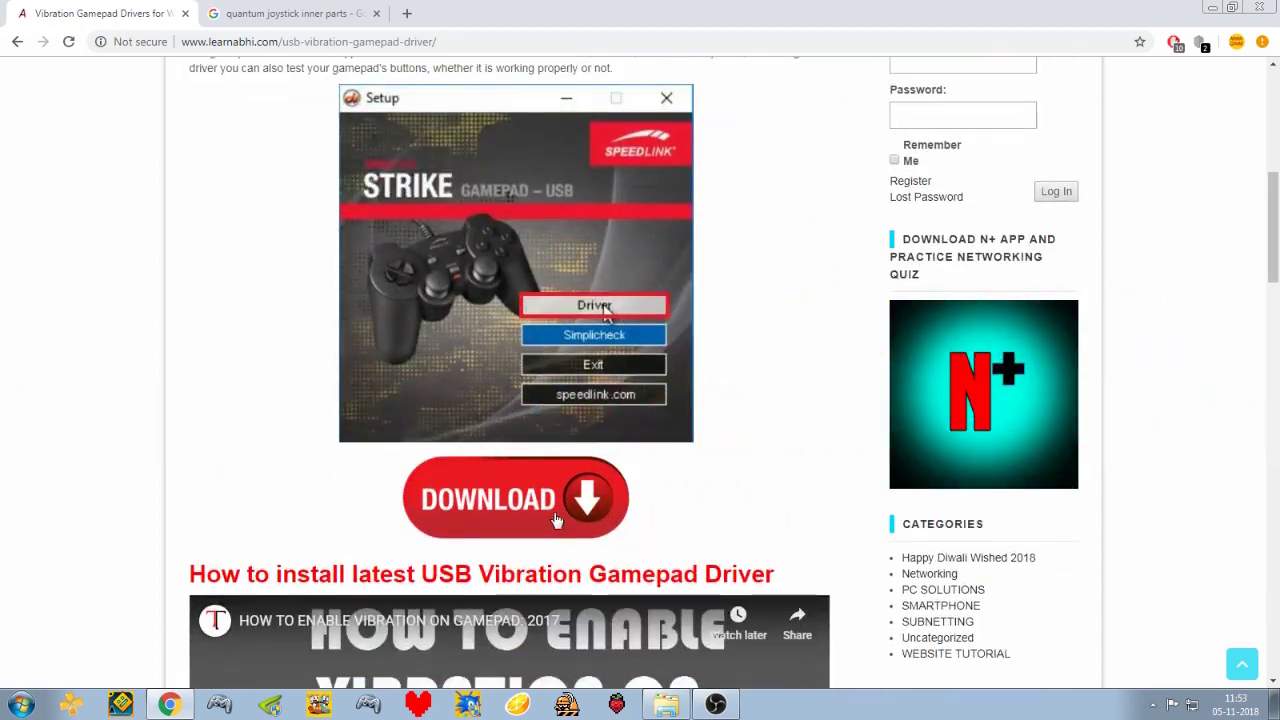
pyautogui.click(548, 515)
pyautogui.scroll(-2, 510, 488)
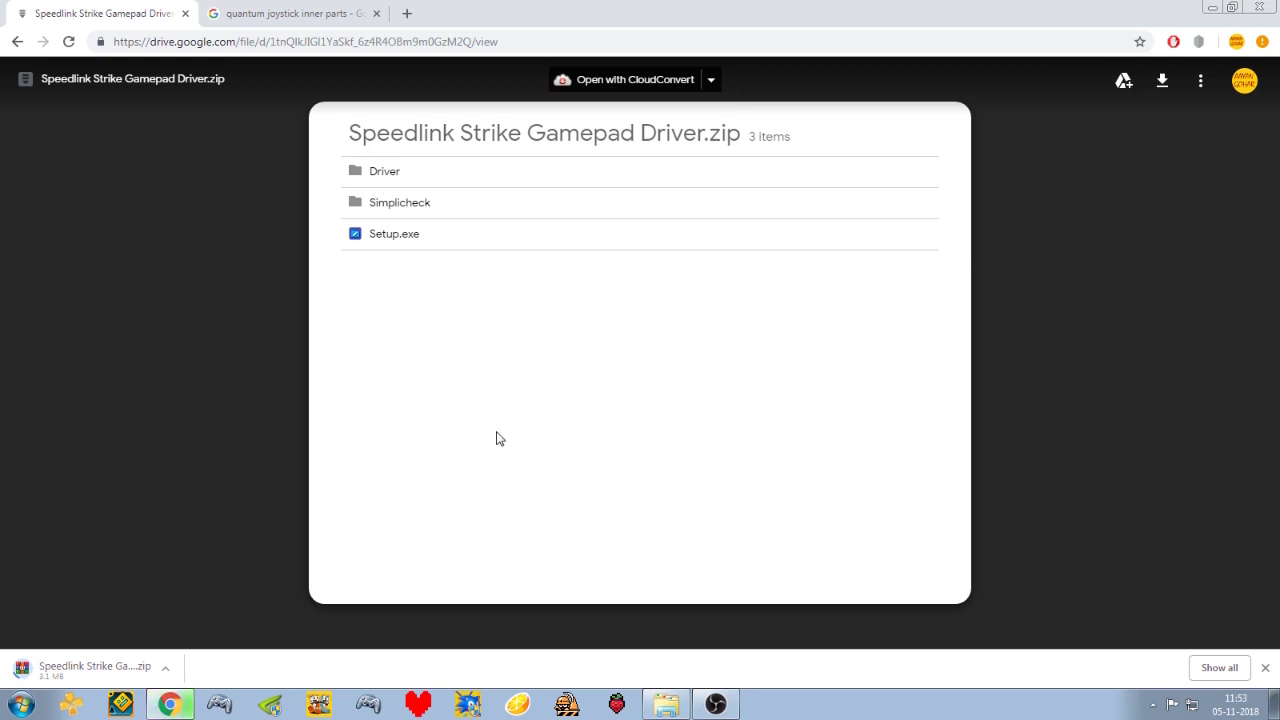
# Check the finished Google Drive zip download and bring up the Joystick Rumbling drivers folder
pyautogui.click(165, 668)
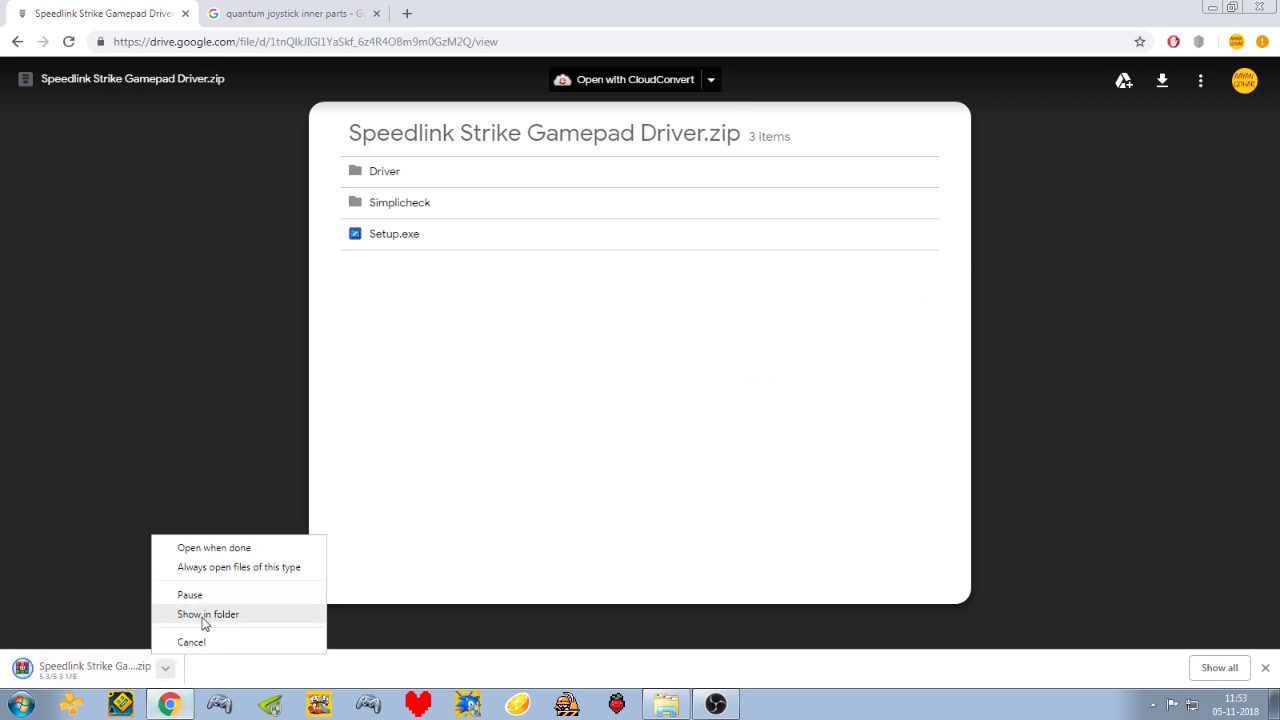
pyautogui.click(666, 705)
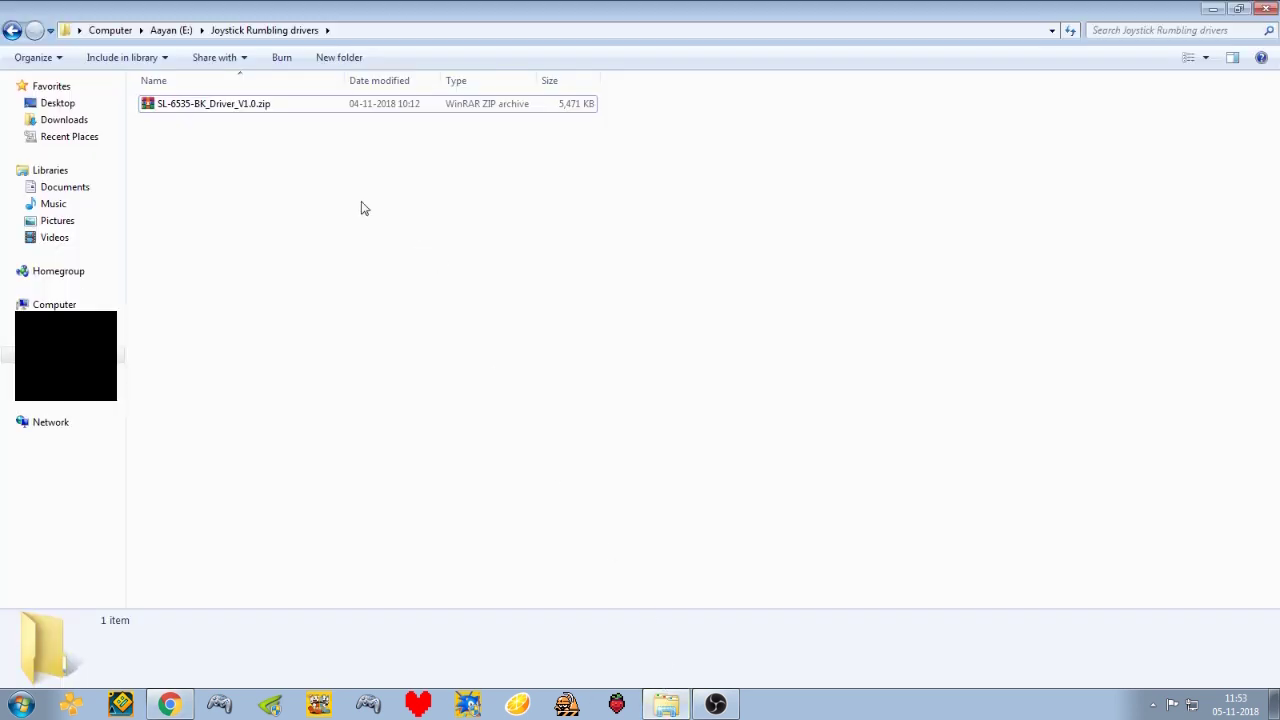
# Extract SL-6535-BK_Driver_V1.0.zip into its own folder and run Setup.exe from it
pyautogui.rightClick(266, 112)
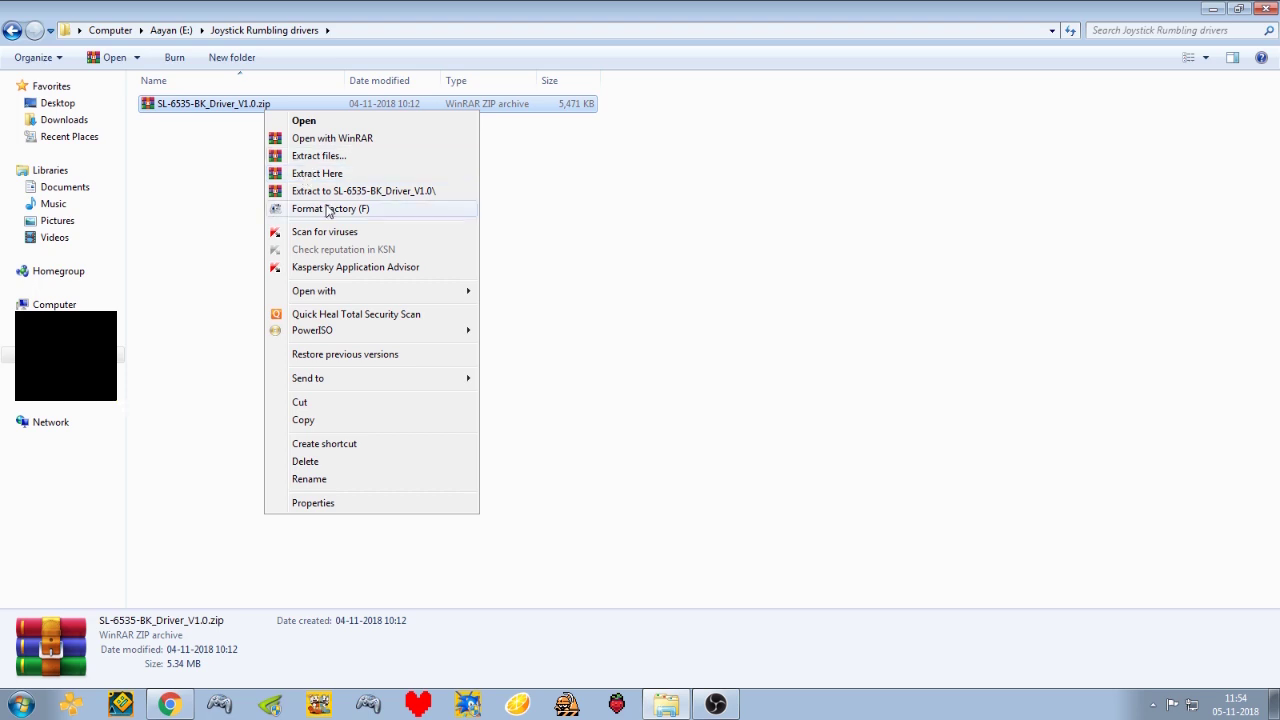
pyautogui.click(360, 191)
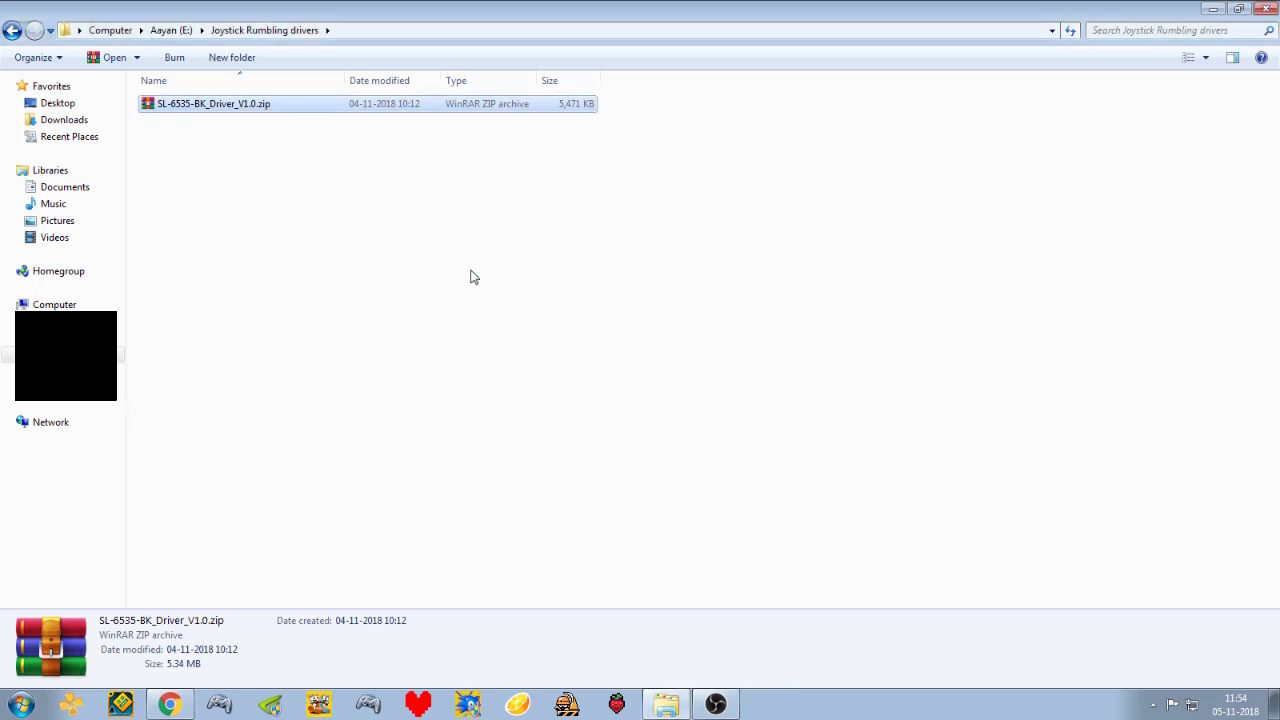
pyautogui.doubleClick(240, 104)
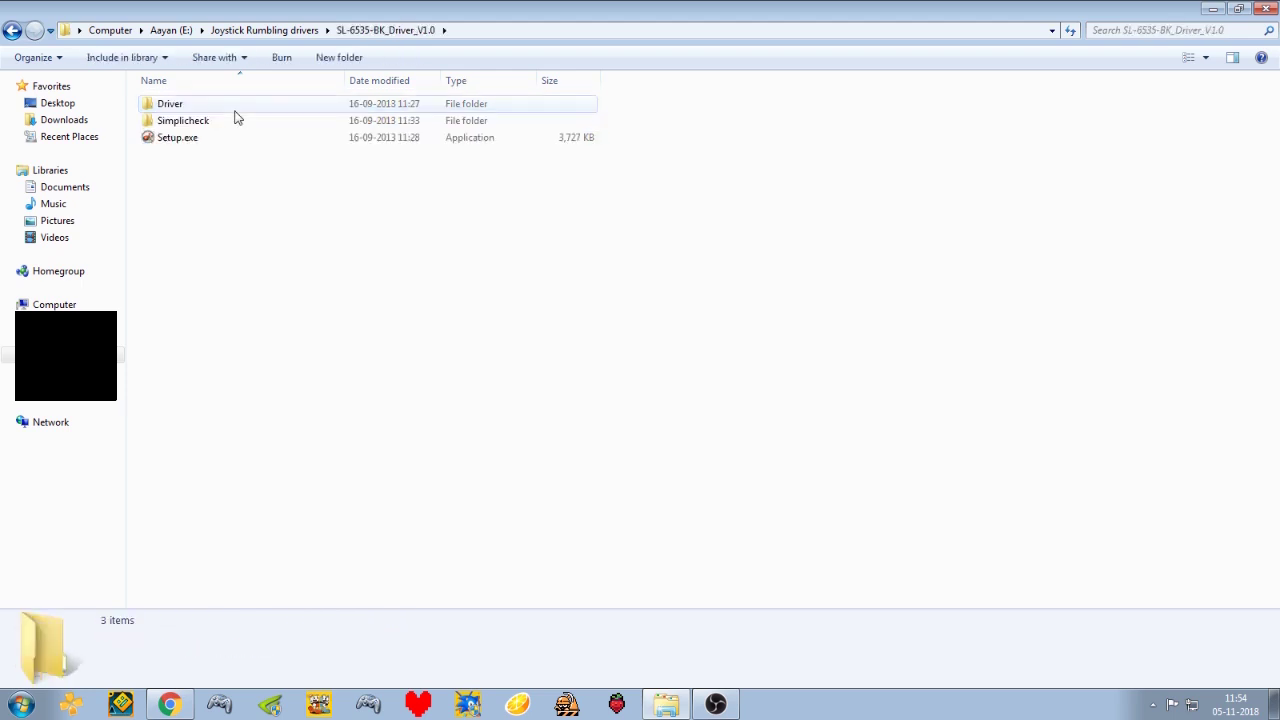
pyautogui.doubleClick(282, 143)
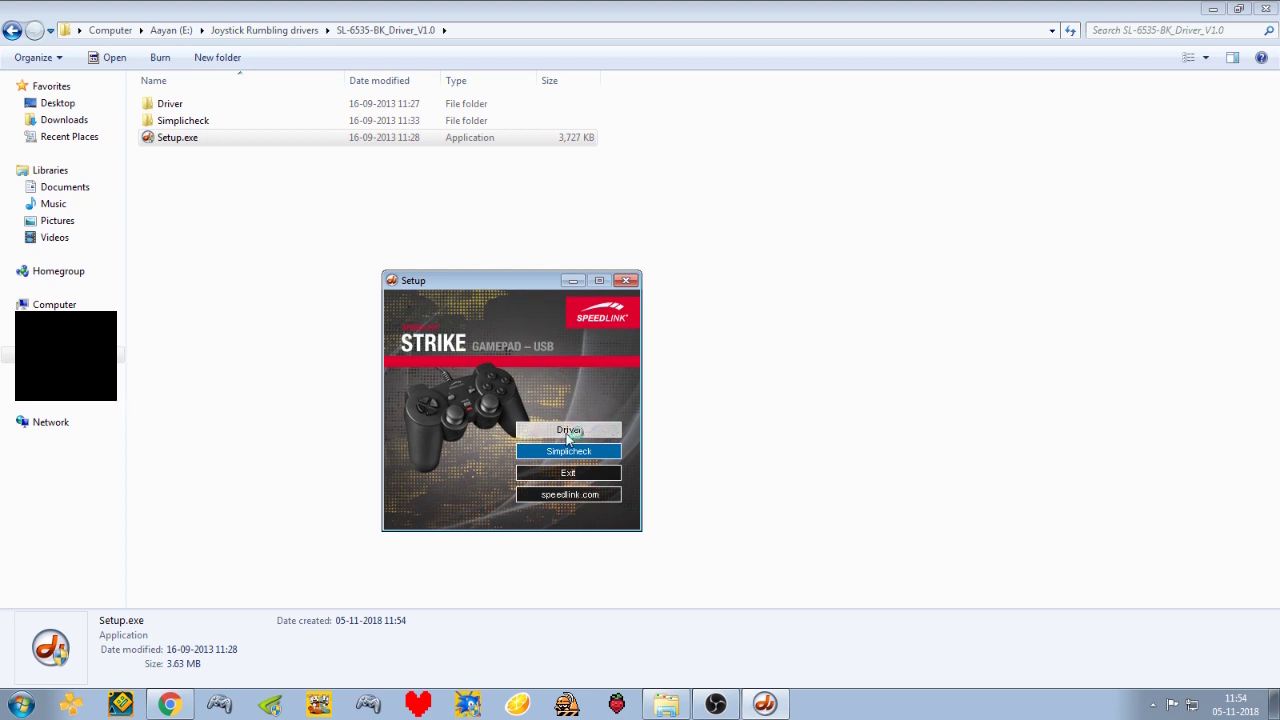
# Install the Speedlink Strike Gamepad driver through the InstallShield Wizard, then close Speedlink Setup
pyautogui.click(567, 432)
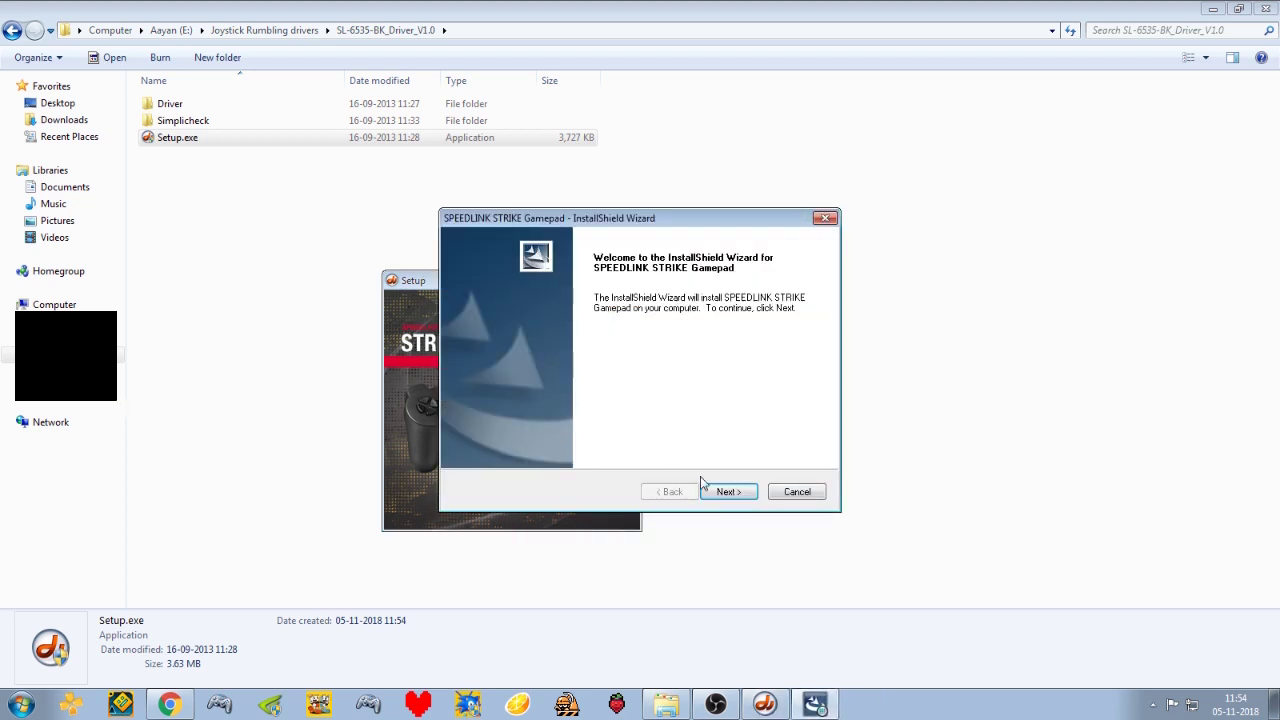
pyautogui.click(729, 493)
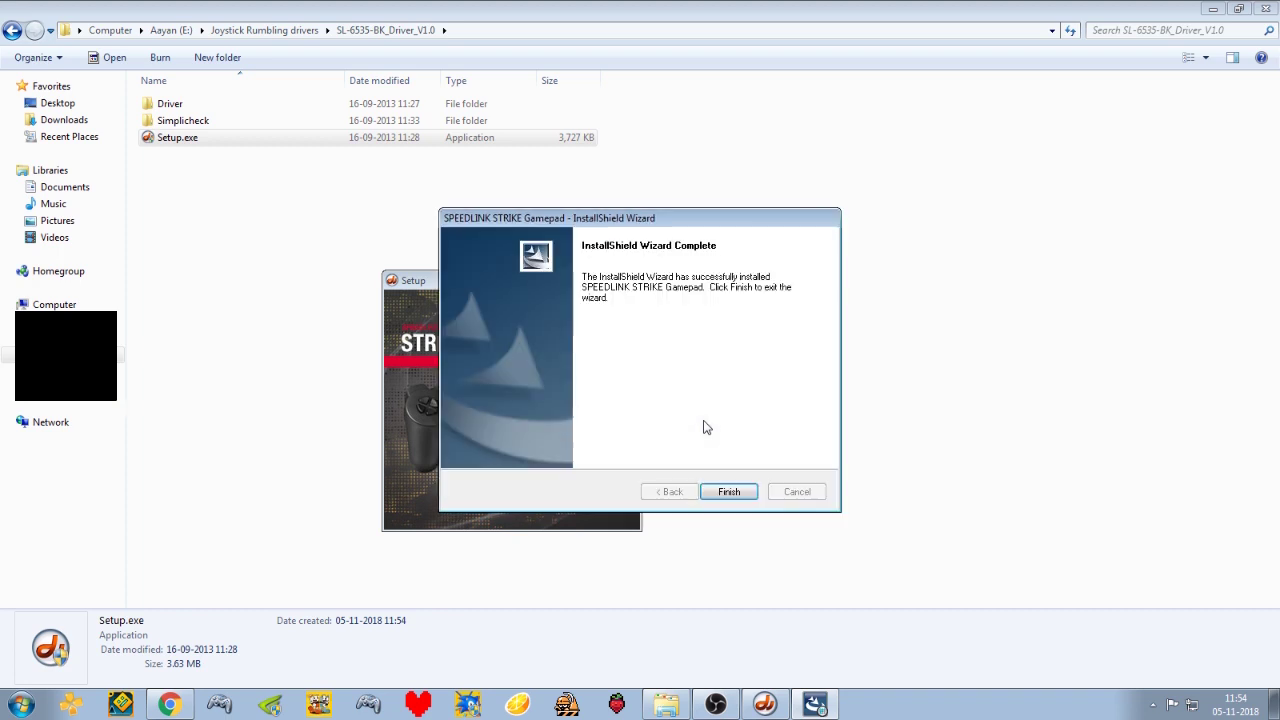
pyautogui.click(731, 492)
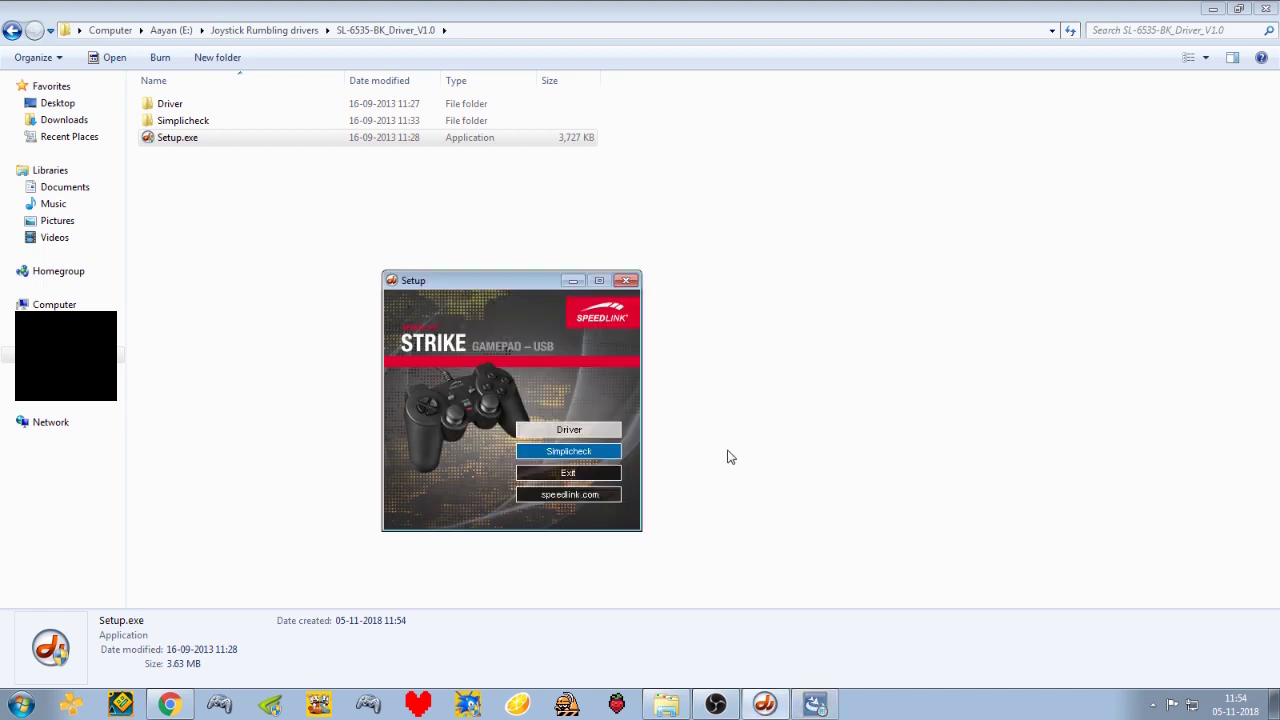
pyautogui.click(622, 281)
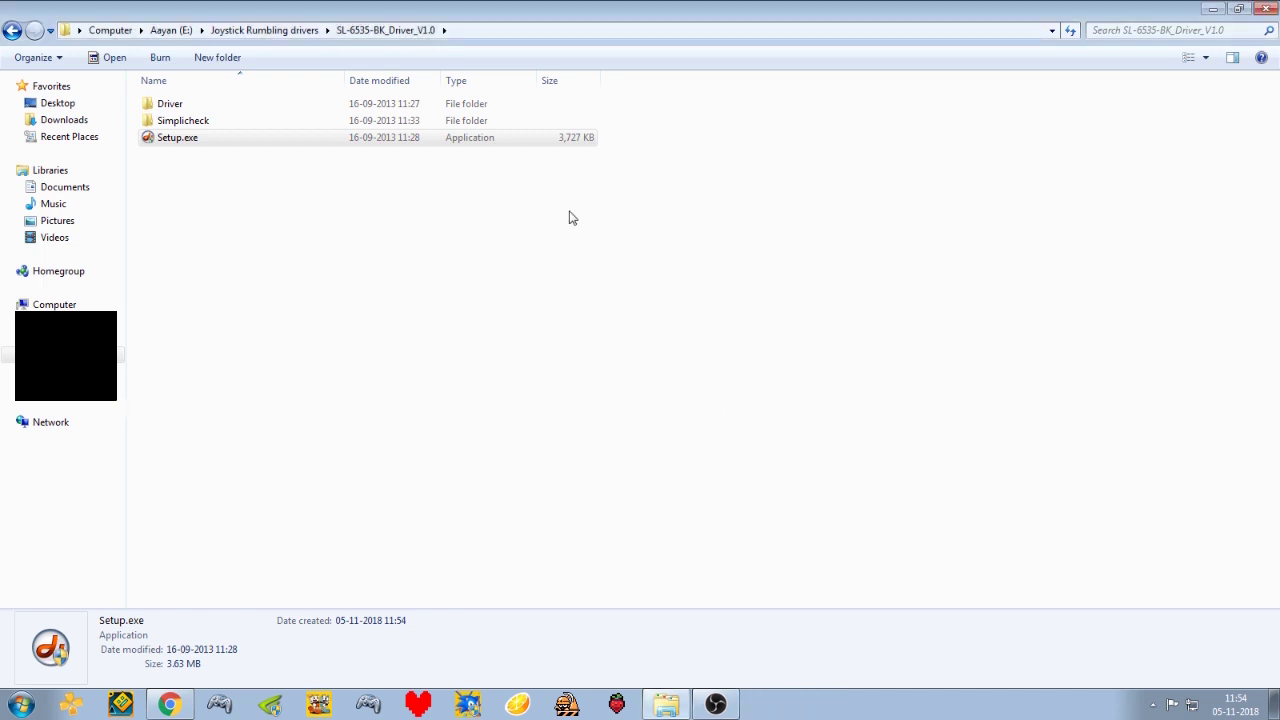
# Search 'usb cont' from the Start menu and open 'Set up USB game controllers'
pyautogui.click(22, 705)
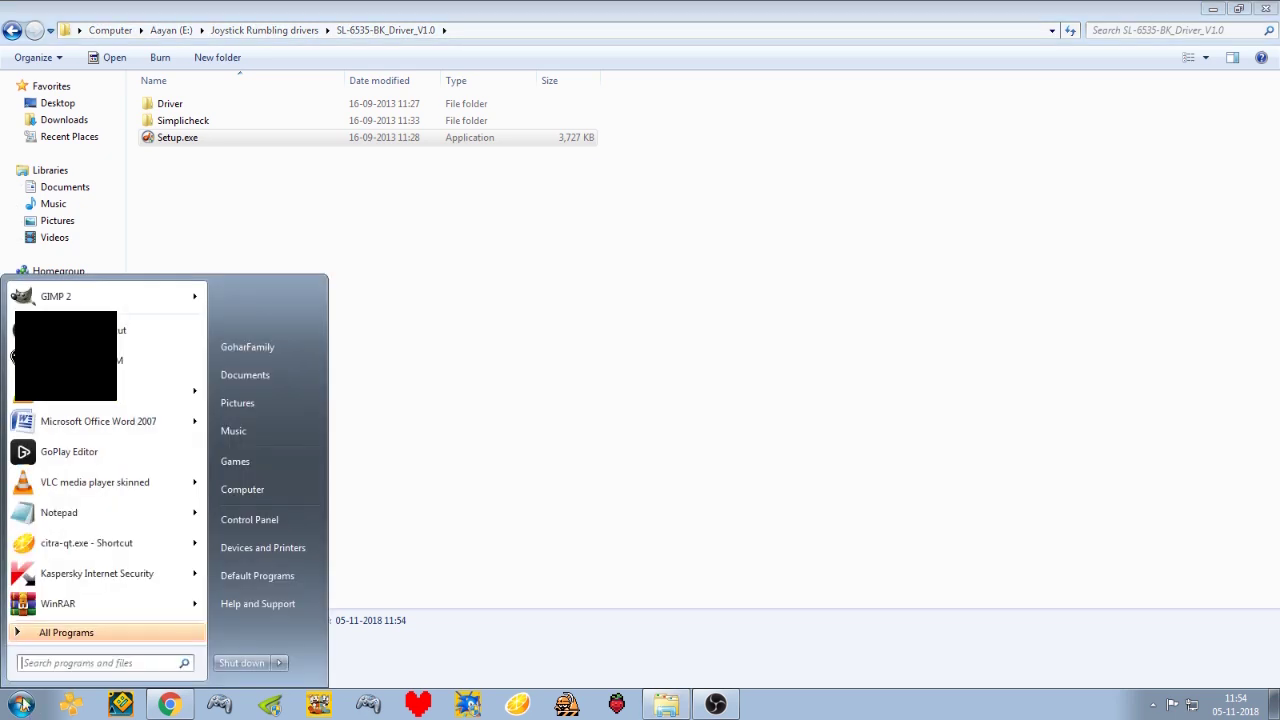
pyautogui.write('usb contr')
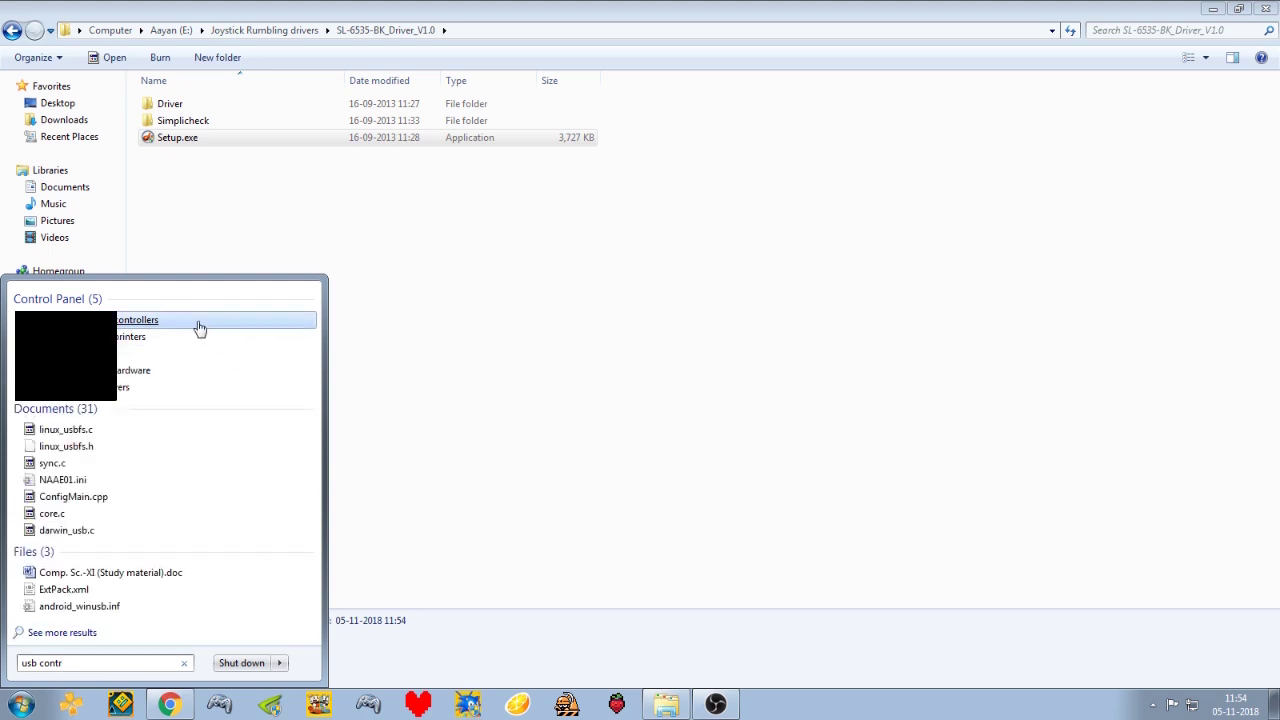
pyautogui.click(125, 321)
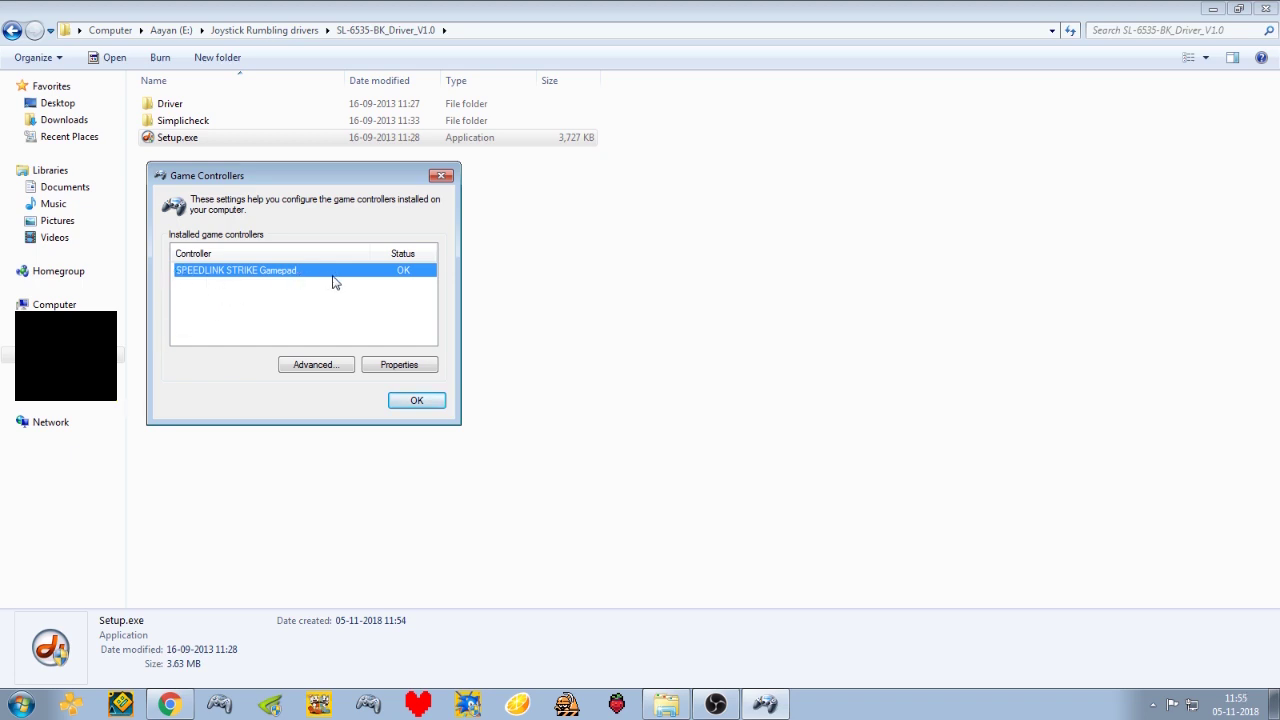
# Test the SPEEDLINK STRIKE Gamepad's Rumble Intensity slider on the Effect Page, then cancel
pyautogui.click(410, 366)
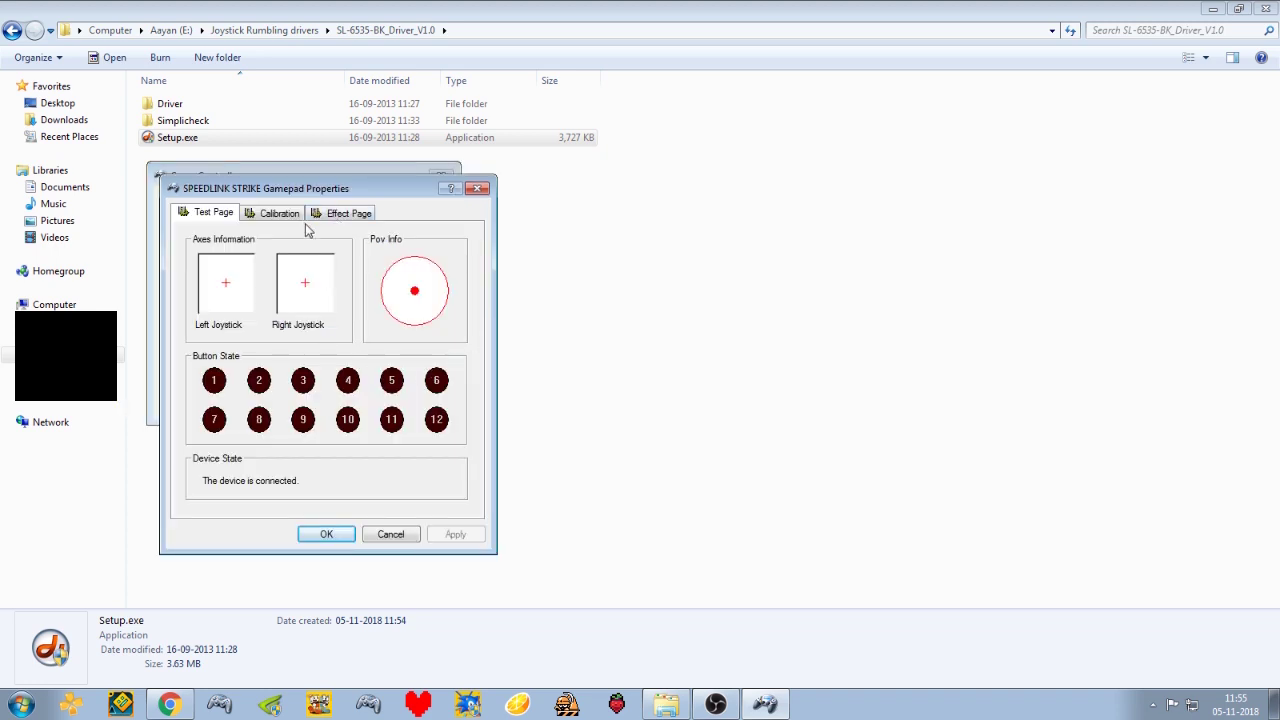
pyautogui.click(250, 214)
pyautogui.click(350, 220)
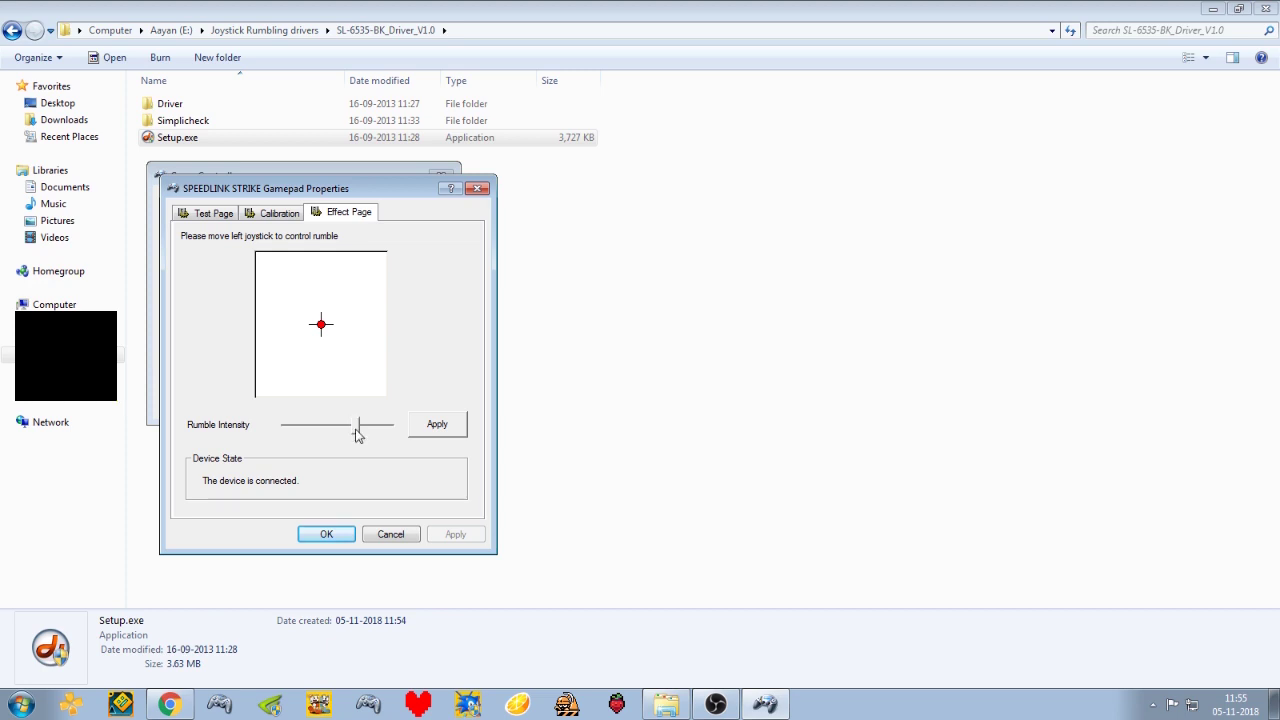
pyautogui.moveTo(335, 434)
pyautogui.mouseDown()
pyautogui.moveTo(320, 430)
pyautogui.moveTo(357, 428)
pyautogui.mouseUp()
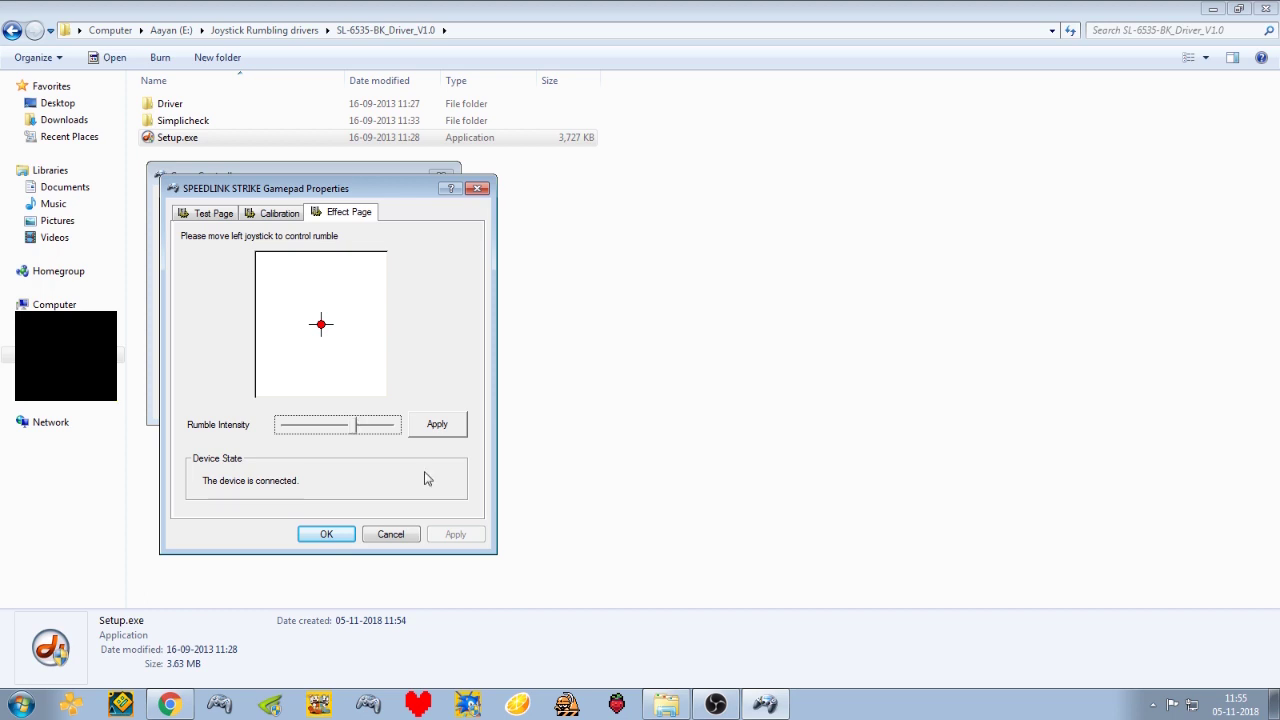
pyautogui.click(392, 535)
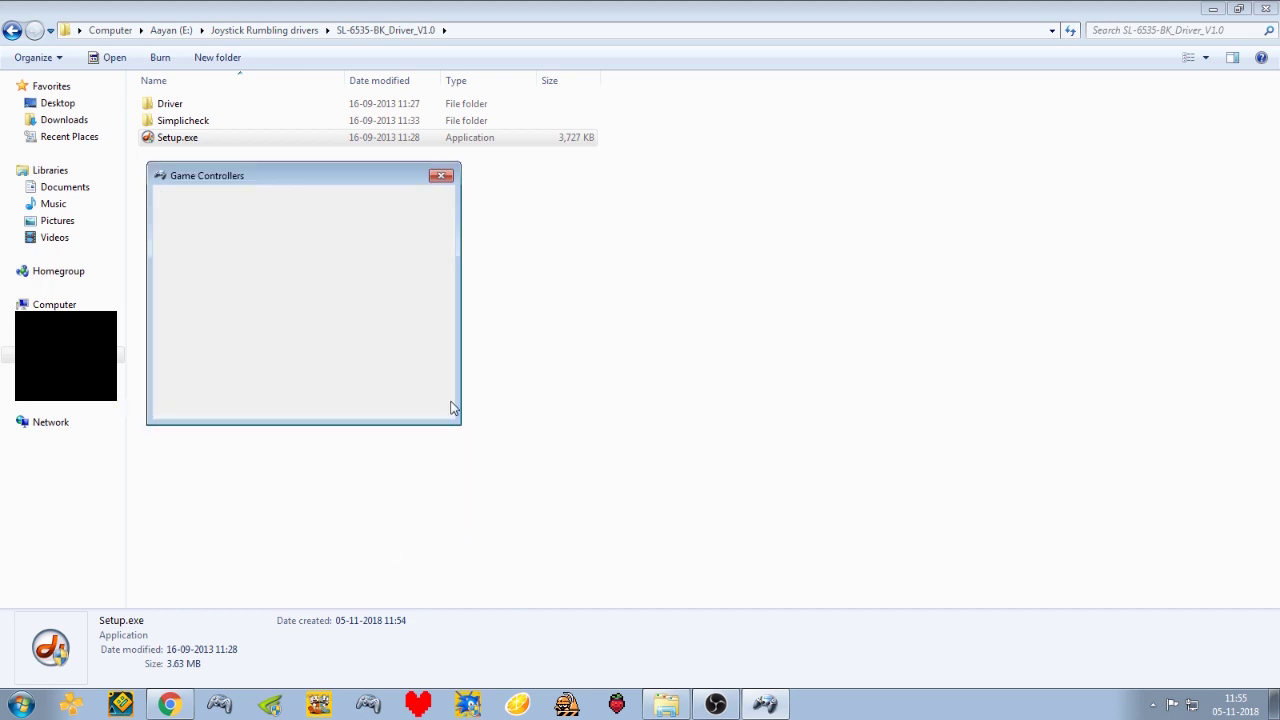